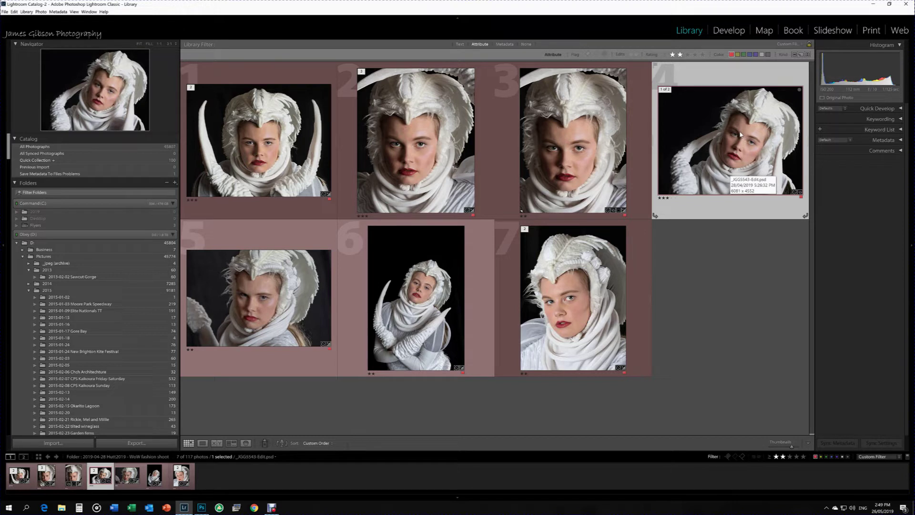
- Open the export settings for the fourth photo in the grid and choose sRGB as the color space
{"action": "right_click", "coordinate": [741, 134]}
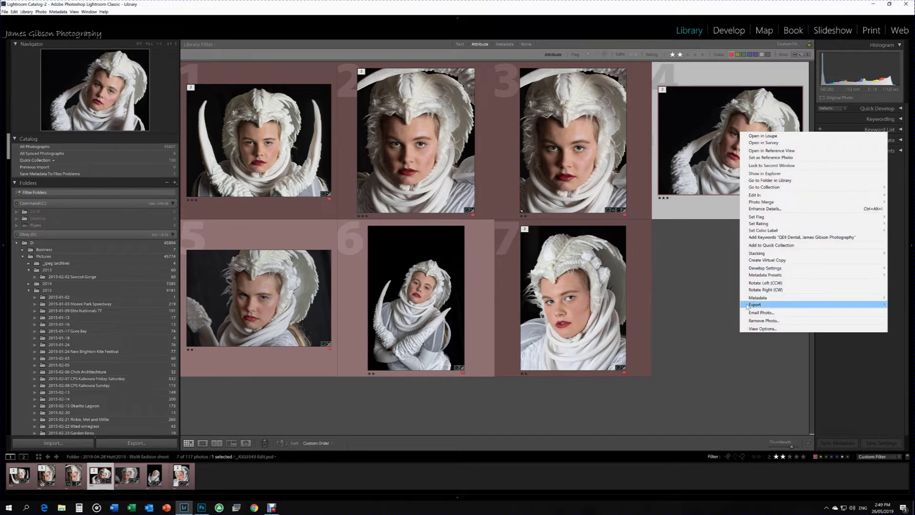
{"action": "mouse_move", "coordinate": [746, 304]}
{"action": "left_click", "coordinate": [703, 305]}
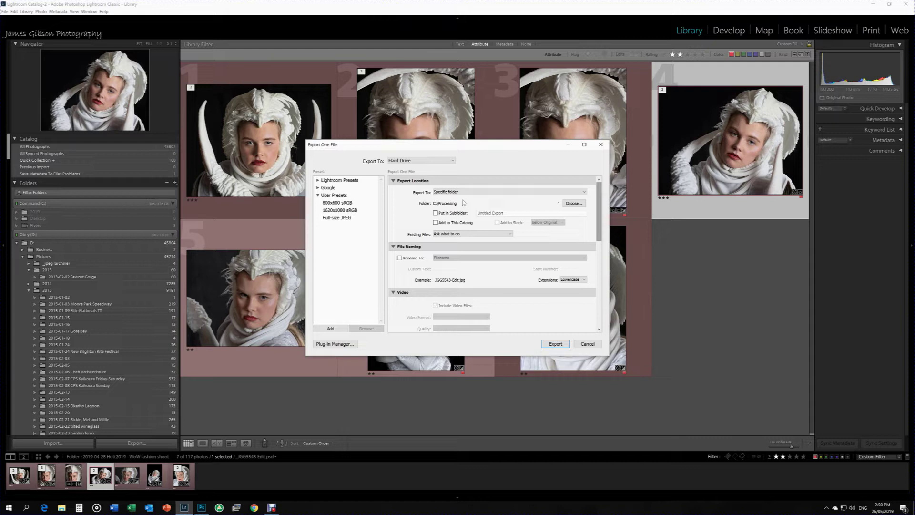
{"action": "scroll", "coordinate": [601, 219], "scroll_direction": "down", "scroll_amount": 2}
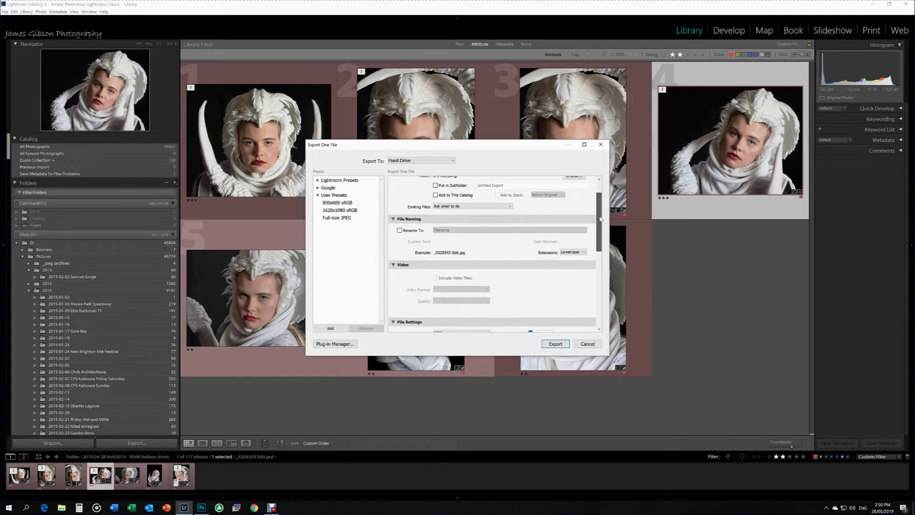
{"action": "scroll", "coordinate": [601, 218], "scroll_direction": "down", "scroll_amount": 10}
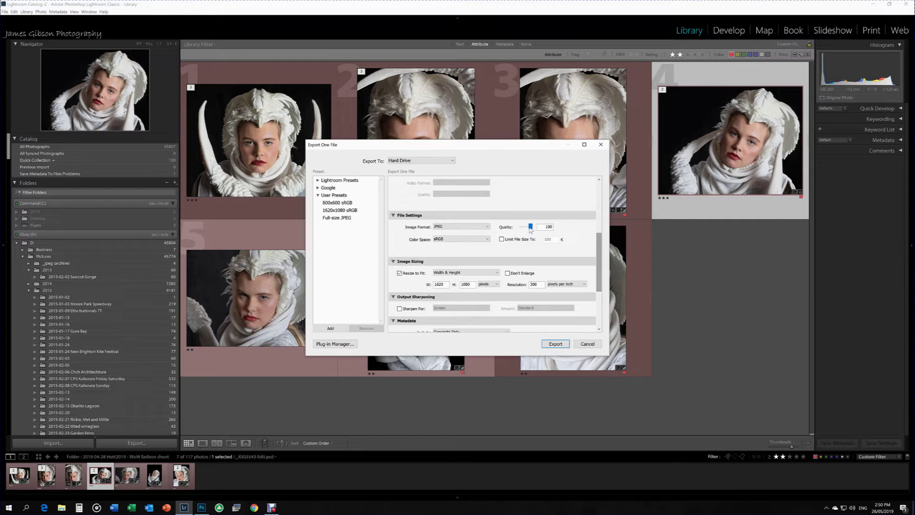
{"action": "left_click", "coordinate": [445, 240]}
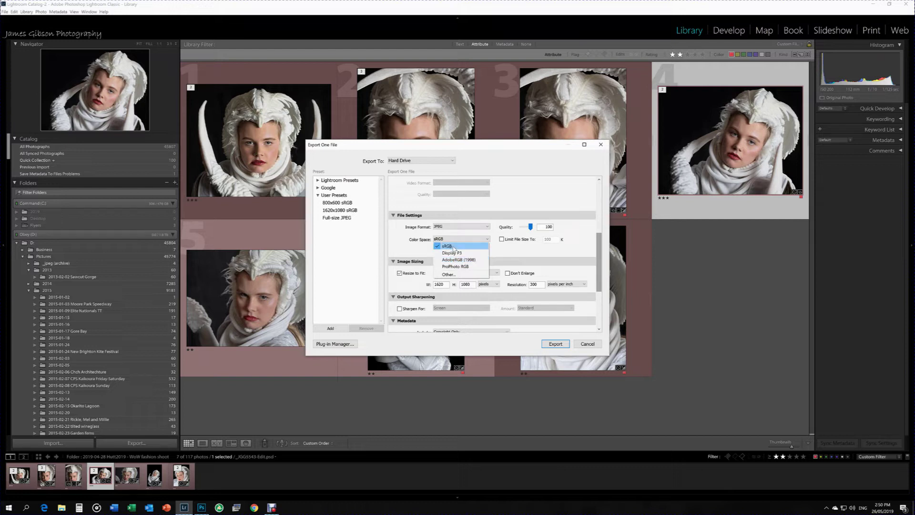
{"action": "left_click", "coordinate": [438, 245]}
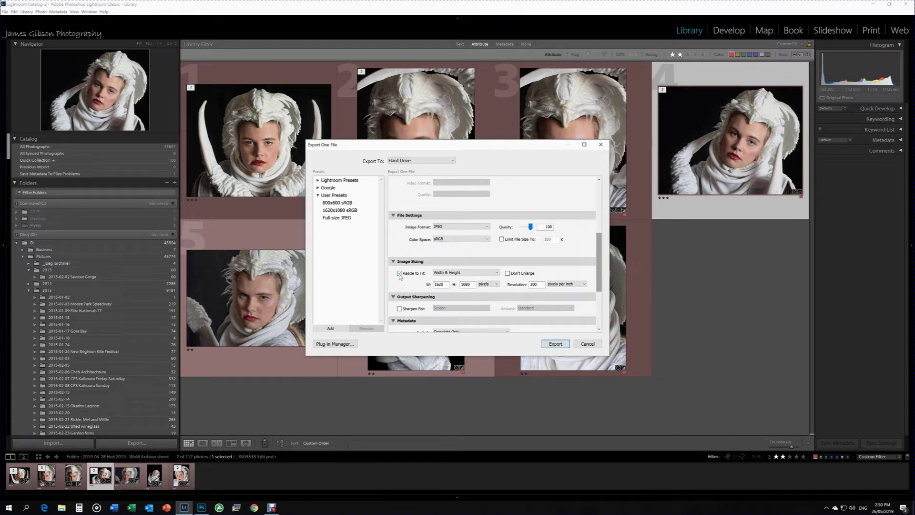
- Resize the export to fit Width & Height with a width of 1620 pixels, and include Copyright Only metadata
{"action": "left_click", "coordinate": [467, 273]}
{"action": "left_click", "coordinate": [465, 280]}
{"action": "double_click", "coordinate": [467, 285]}
{"action": "key", "text": "shift+Tab"}
{"action": "type", "text": "80"}
{"action": "scroll", "coordinate": [439, 282], "scroll_direction": "up", "scroll_amount": 3}
{"action": "scroll", "coordinate": [444, 283], "scroll_direction": "down", "scroll_amount": 5}
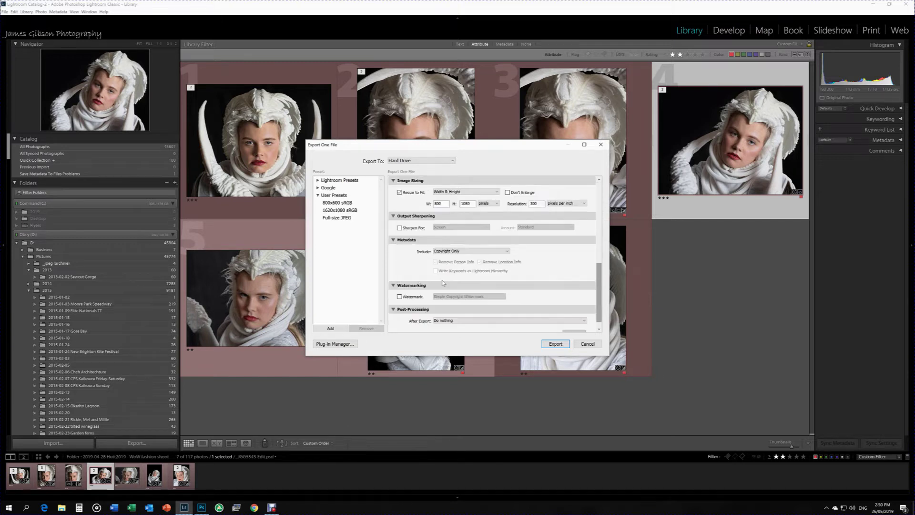
{"action": "double_click", "coordinate": [438, 203]}
{"action": "type", "text": "1620"}
{"action": "left_click", "coordinate": [497, 251]}
{"action": "left_click", "coordinate": [466, 259]}
- Save the export settings as a user preset named Canon Online and export the photo
{"action": "left_click", "coordinate": [330, 328]}
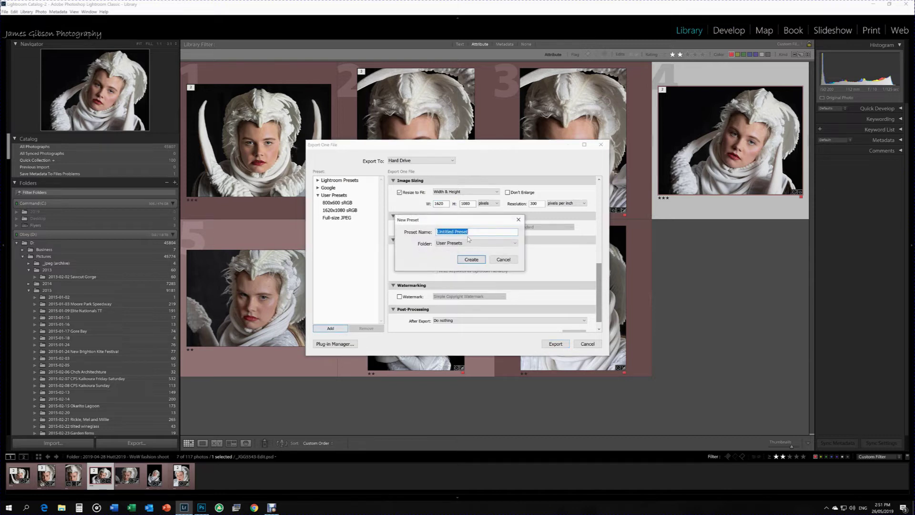
{"action": "type", "text": "Canon Online"}
{"action": "left_click", "coordinate": [471, 259]}
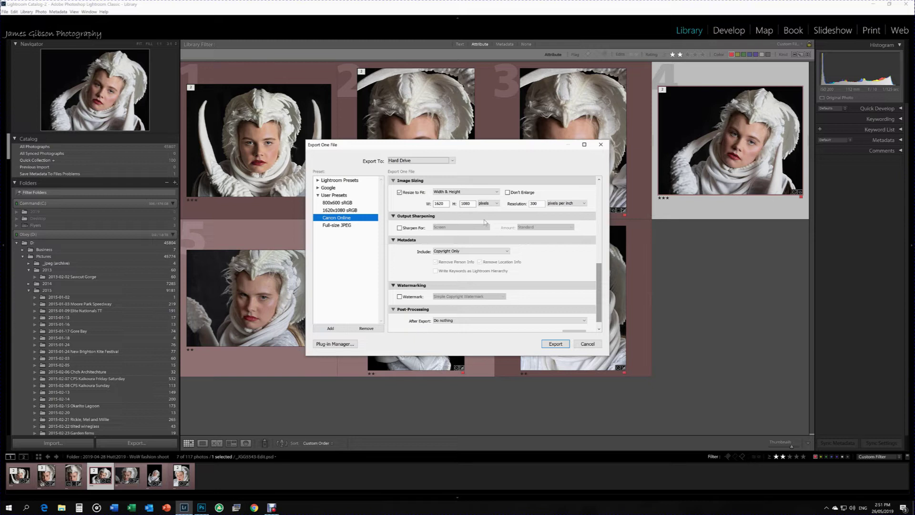
{"action": "left_click", "coordinate": [550, 344]}
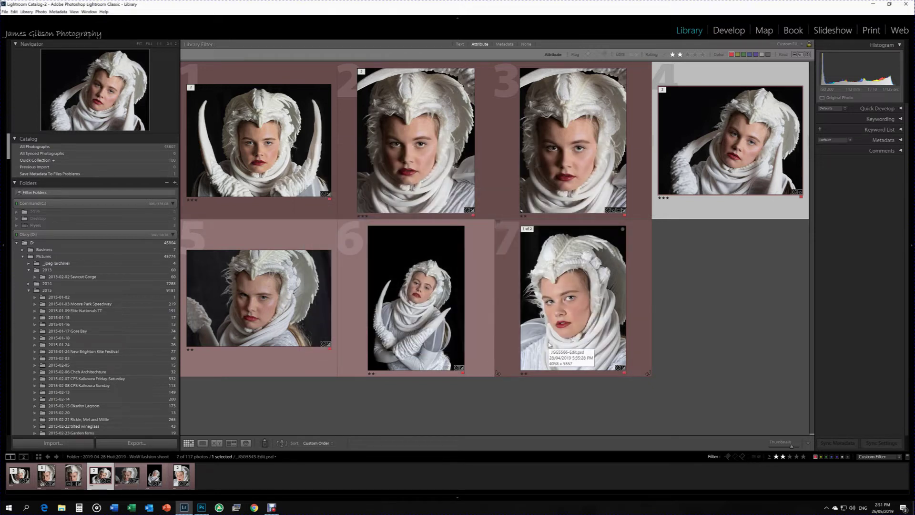
- In File Explorer, examine the exported image's dimensions, resolution and color representation in the Processing folder
{"action": "left_click", "coordinate": [61, 509]}
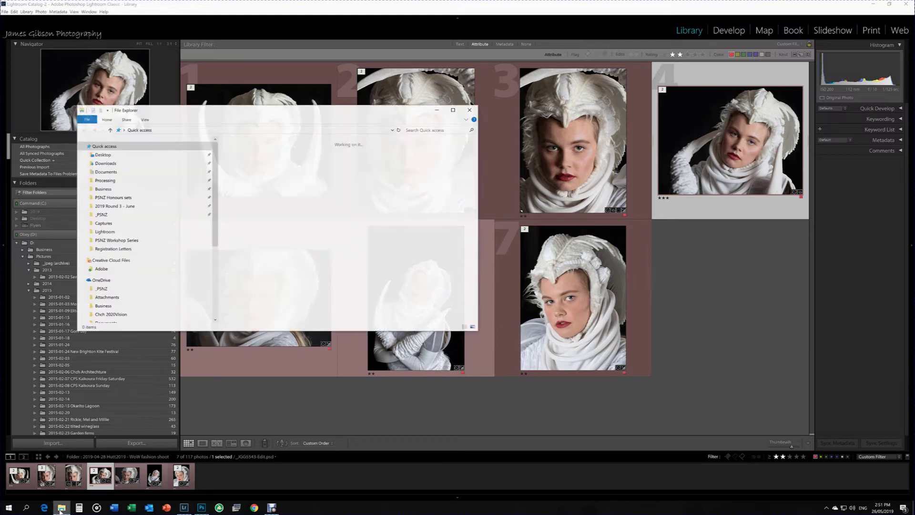
{"action": "left_click", "coordinate": [116, 181]}
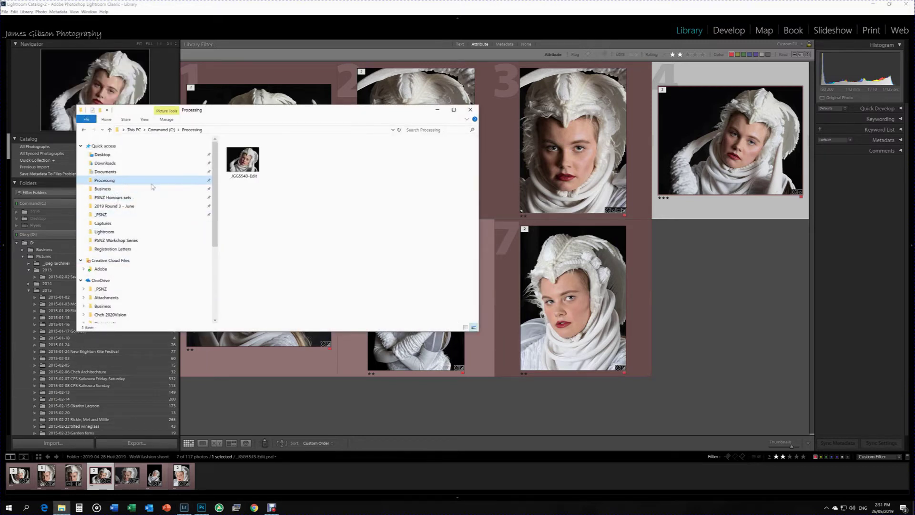
{"action": "right_click", "coordinate": [246, 167]}
{"action": "left_click", "coordinate": [278, 359]}
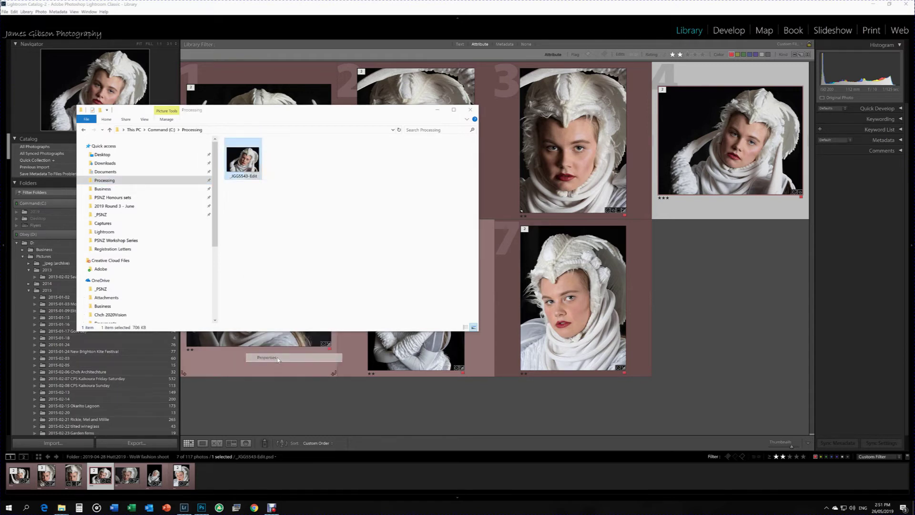
{"action": "left_click", "coordinate": [295, 180]}
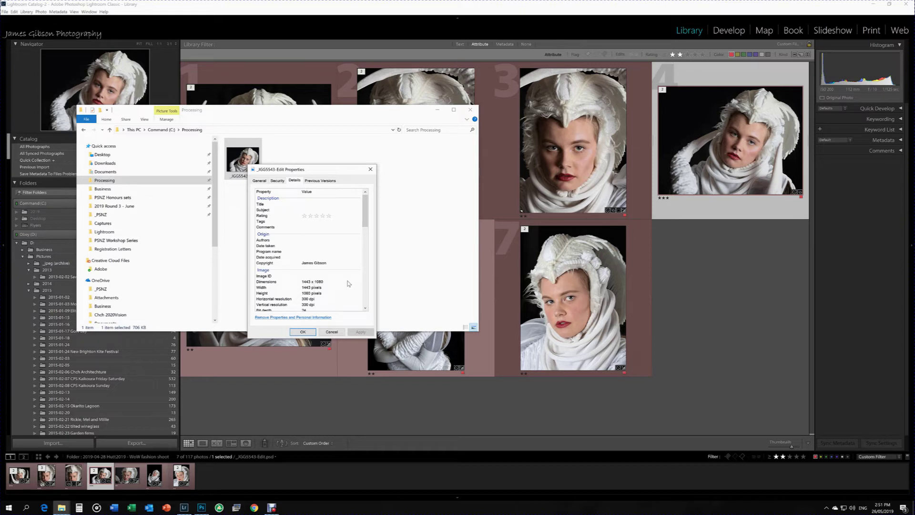
{"action": "scroll", "coordinate": [356, 282], "scroll_direction": "down", "scroll_amount": 3}
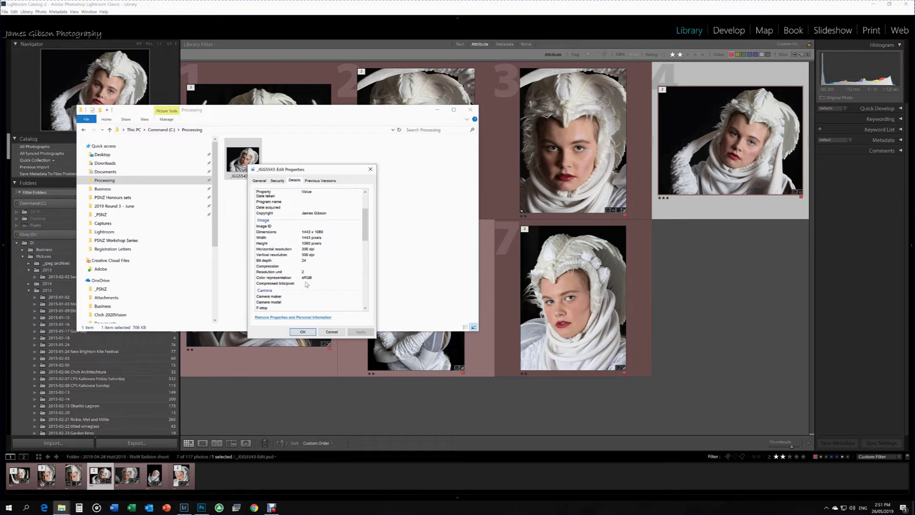
{"action": "left_click", "coordinate": [302, 332]}
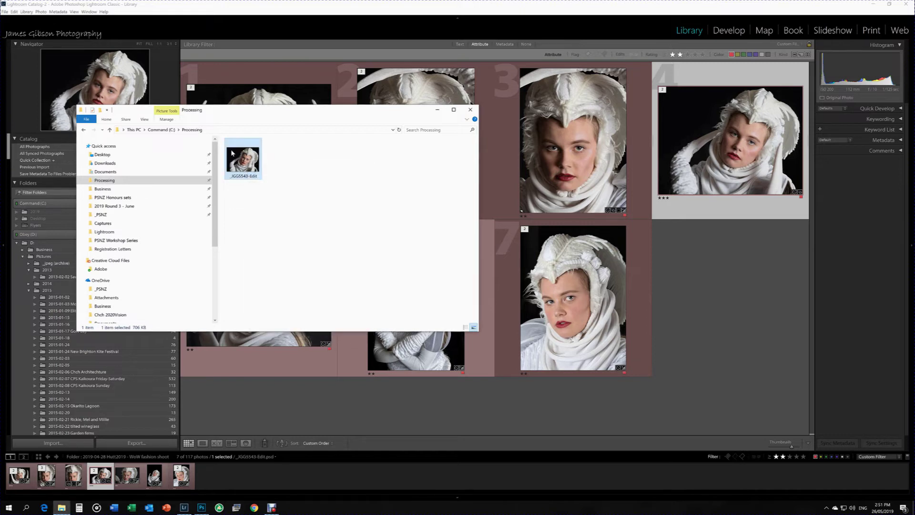
- Rename the exported image in the Processing folder as Moana
{"action": "left_click", "coordinate": [242, 176]}
{"action": "type", "text": "Moana"}
{"action": "key", "text": "Return"}
{"action": "left_click", "coordinate": [322, 182]}
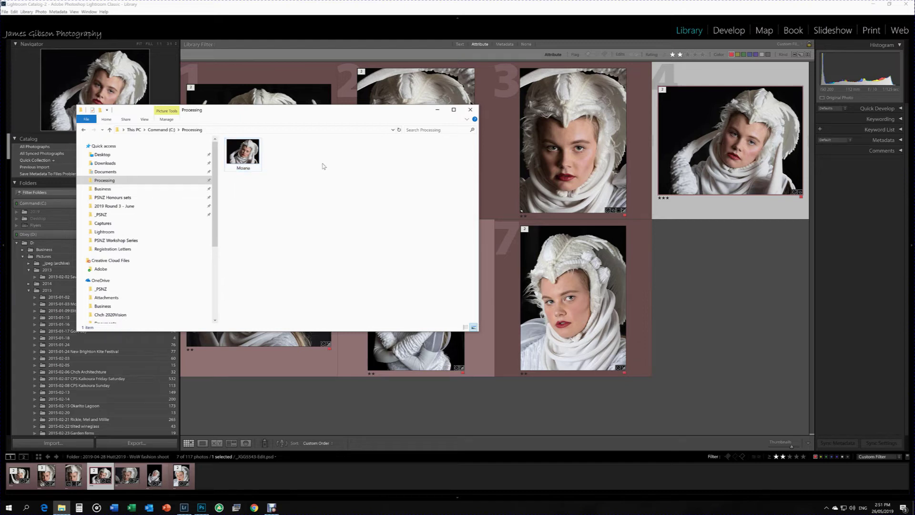
{"action": "left_click", "coordinate": [255, 158]}
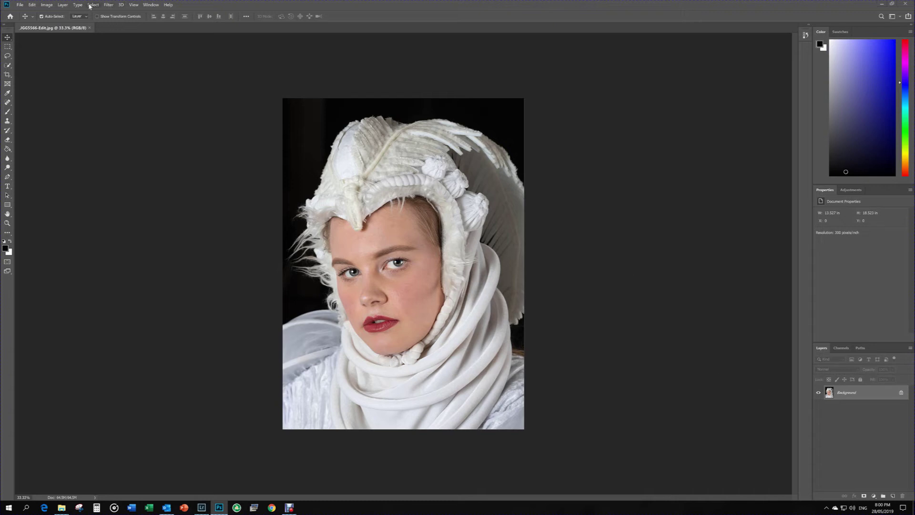
- In Photoshop, check the portrait's pixel dimensions and resolution in Image Size without changing them
{"action": "left_click", "coordinate": [47, 4]}
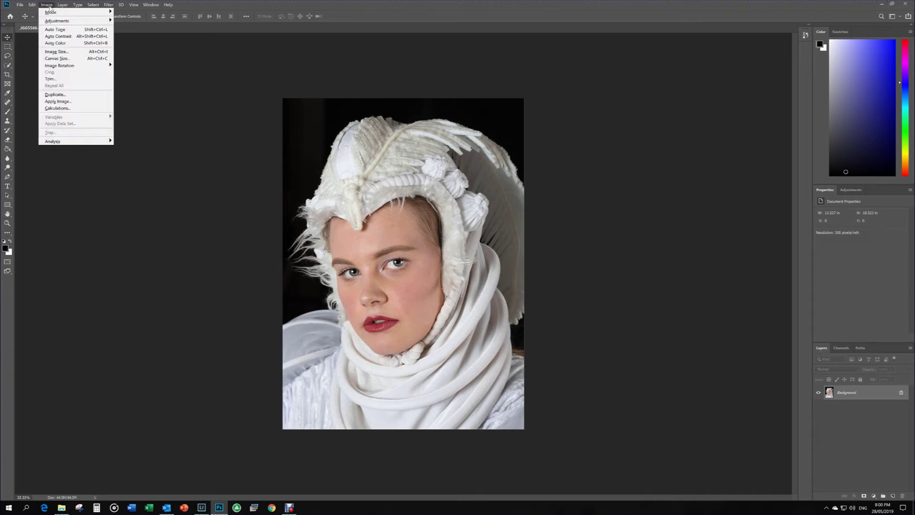
{"action": "left_click", "coordinate": [56, 51]}
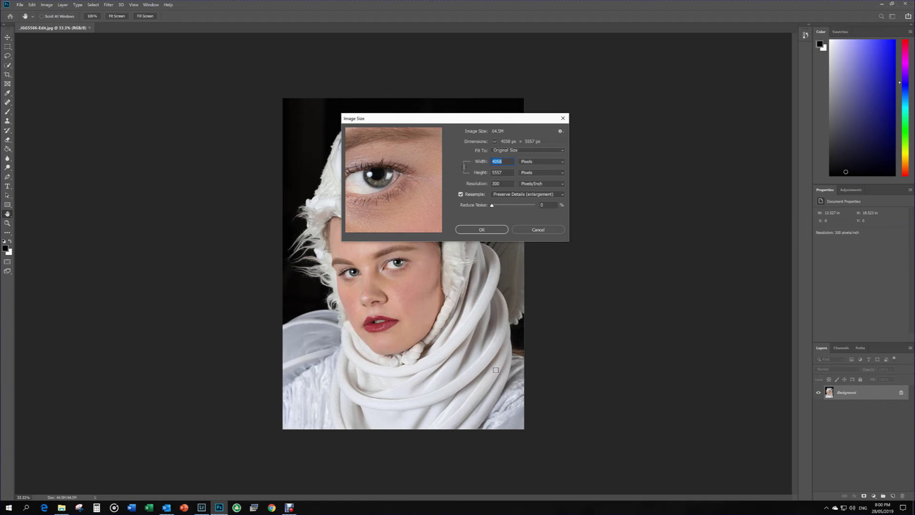
{"action": "left_click", "coordinate": [546, 228]}
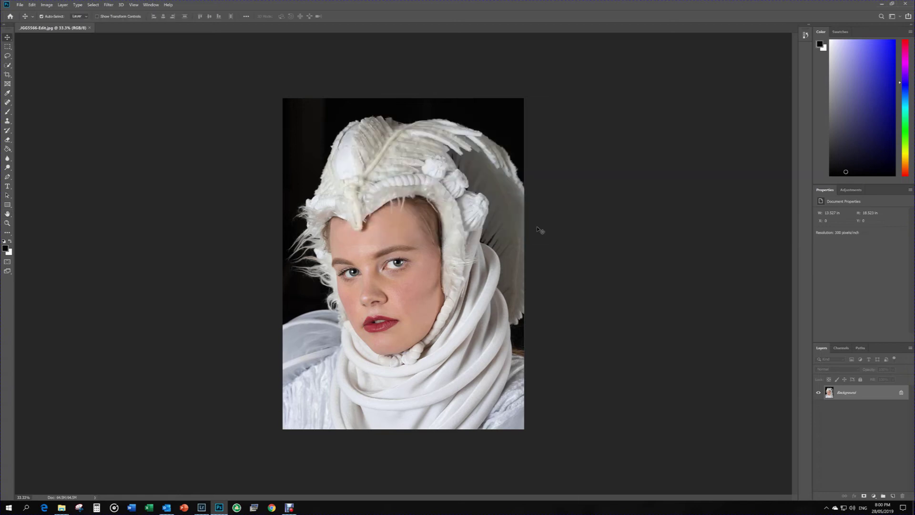
- Open Export As for the portrait and set the image height to 1078 px
{"action": "left_click", "coordinate": [20, 5]}
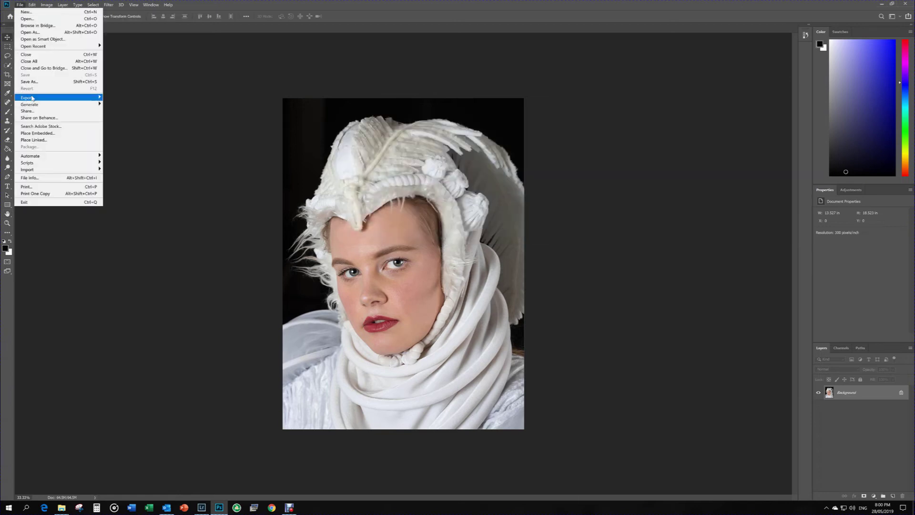
{"action": "mouse_move", "coordinate": [32, 98]}
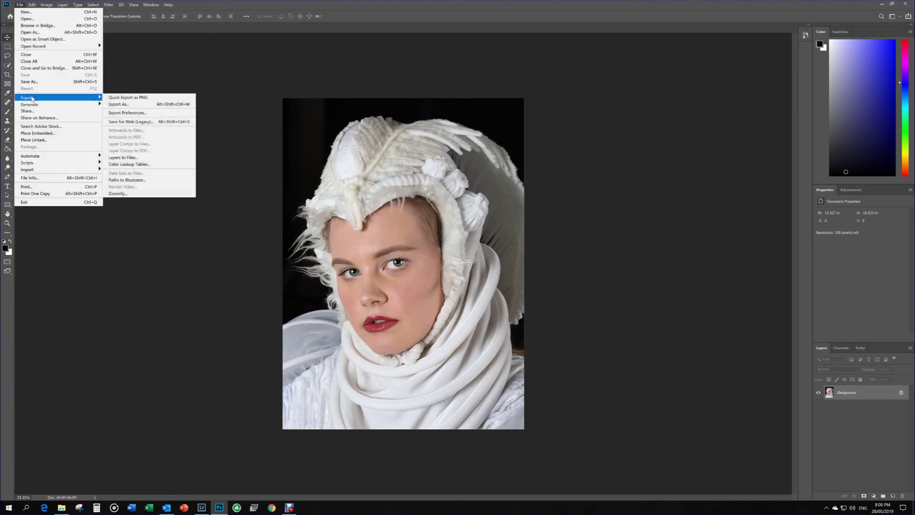
{"action": "left_click", "coordinate": [114, 105]}
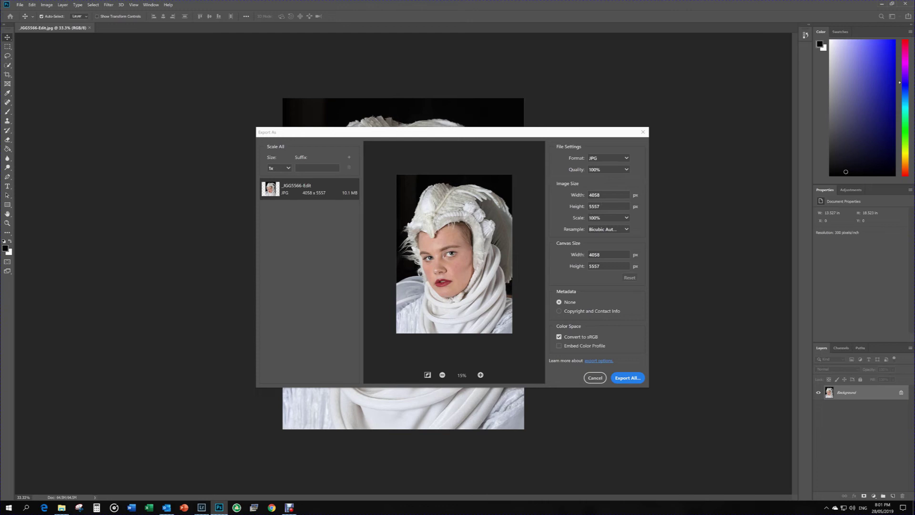
{"action": "double_click", "coordinate": [596, 206]}
{"action": "type", "text": "1080"}
{"action": "key", "text": "Tab"}
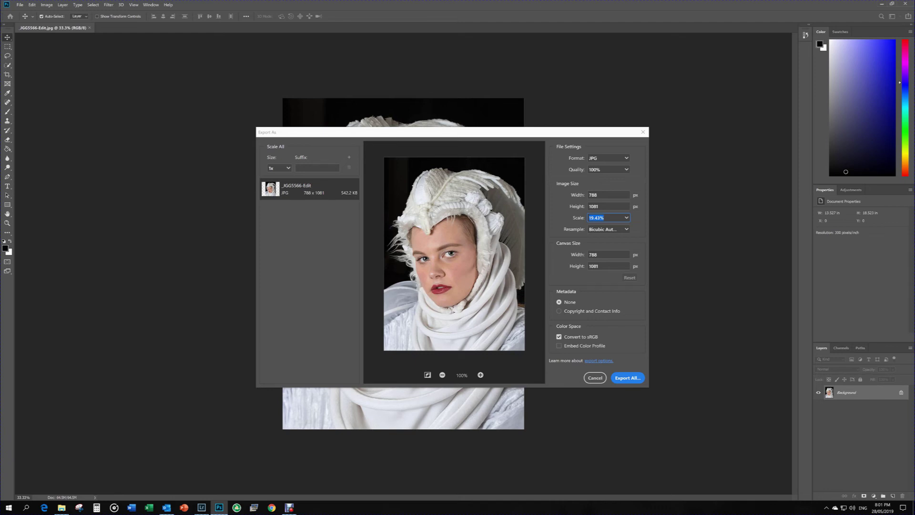
{"action": "left_click", "coordinate": [604, 206]}
{"action": "key", "text": "BackSpace"}
{"action": "key", "text": "BackSpace"}
{"action": "type", "text": "78"}
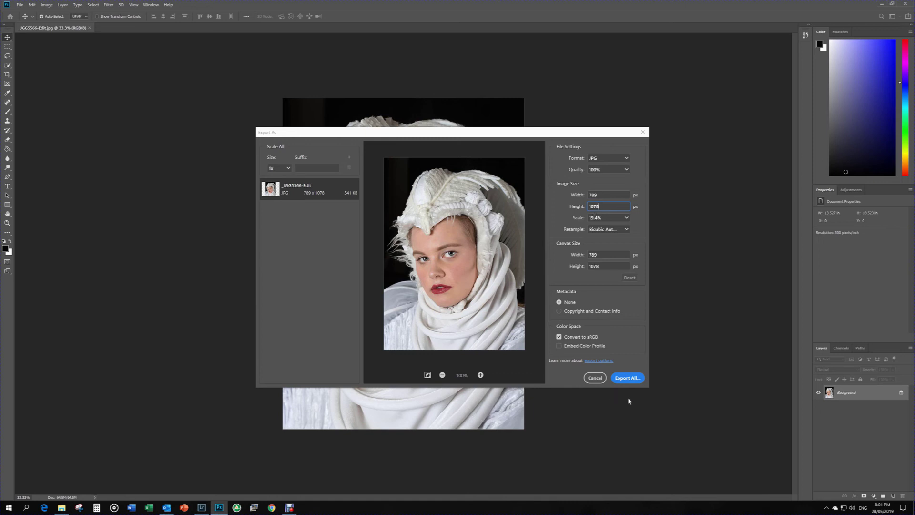
- Export the portrait to the Processing folder with the file name Moana Portrait
{"action": "left_click", "coordinate": [627, 378]}
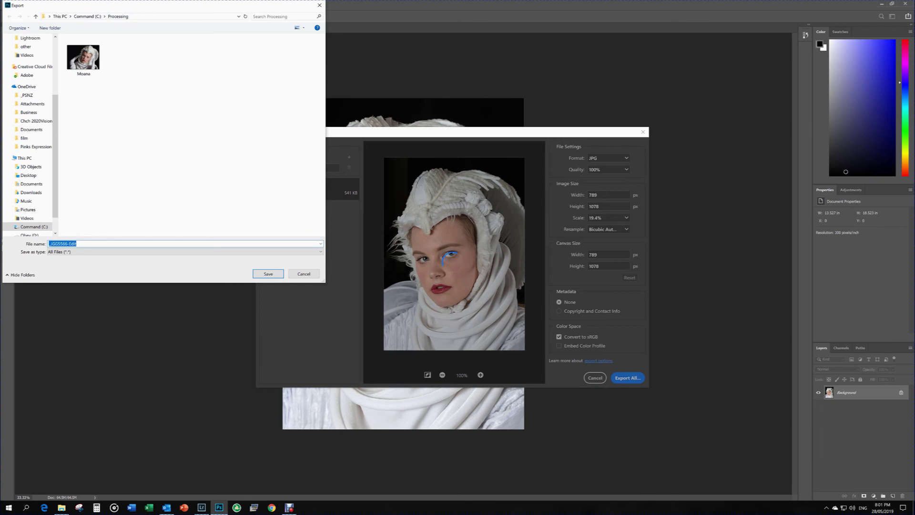
{"action": "type", "text": "Moana"}
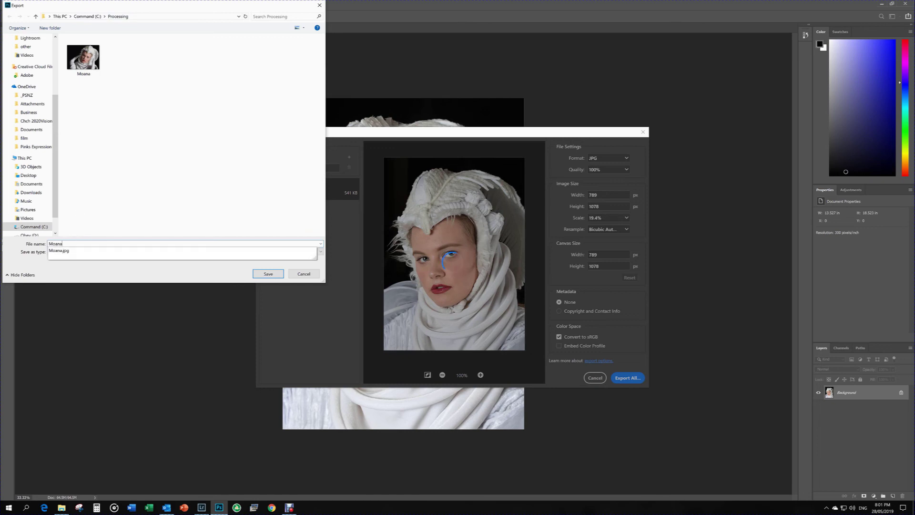
{"action": "type", "text": " Por"}
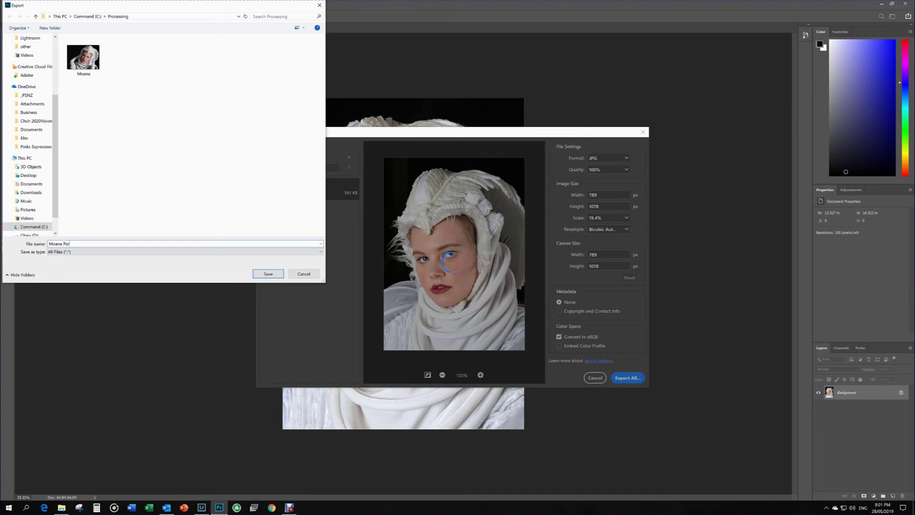
{"action": "type", "text": "trait"}
{"action": "left_click", "coordinate": [270, 275]}
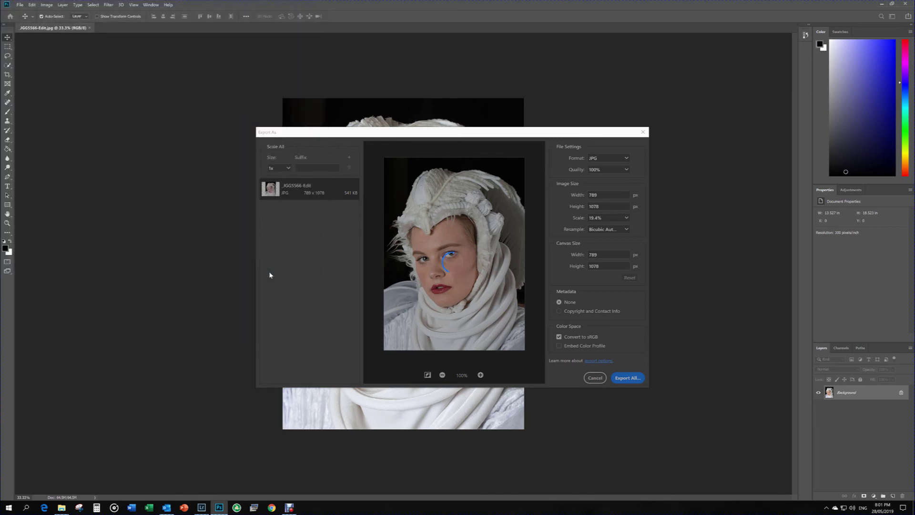